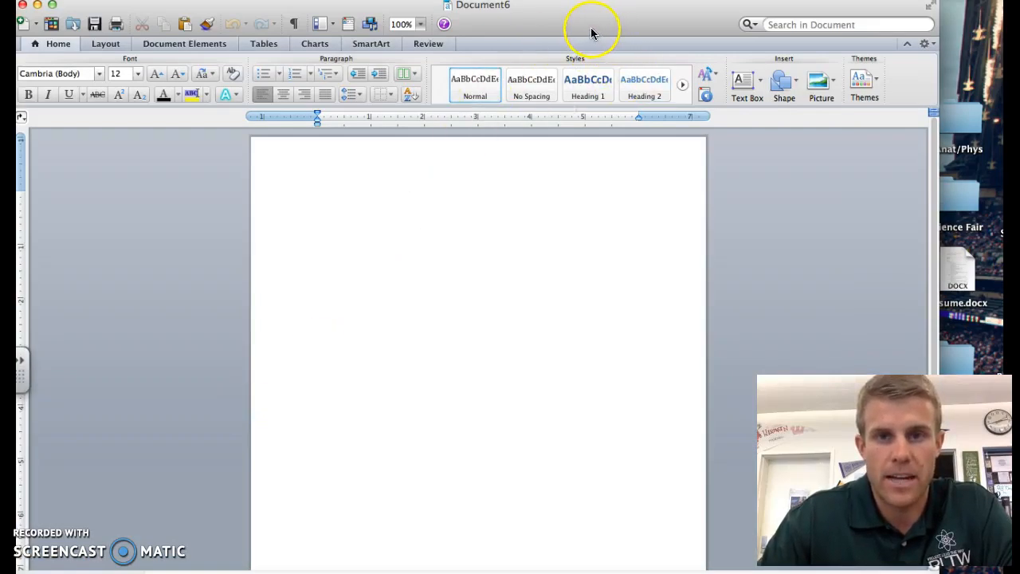
Insert a table with four columns and four rows at the start of the blank document.
{"action": "left_click_drag", "start_coordinate": [579, 25], "coordinate": [615, 23]}
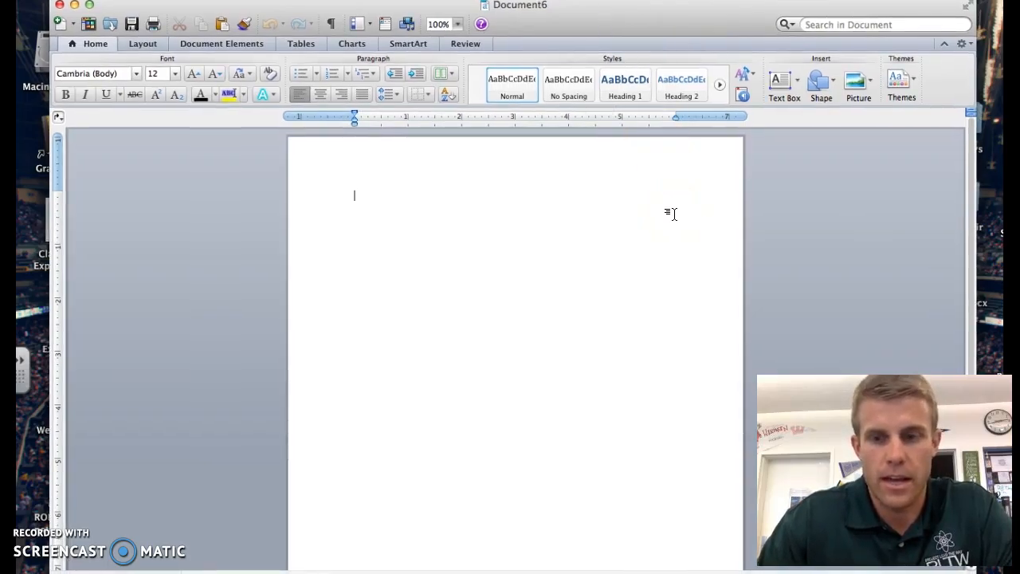
{"action": "left_click", "coordinate": [300, 44]}
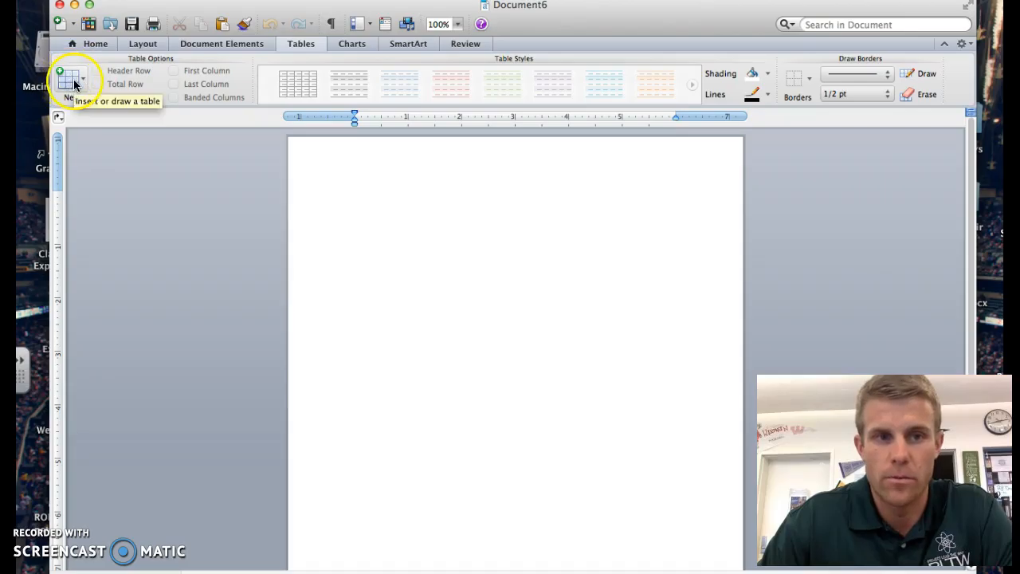
{"action": "left_click", "coordinate": [74, 84]}
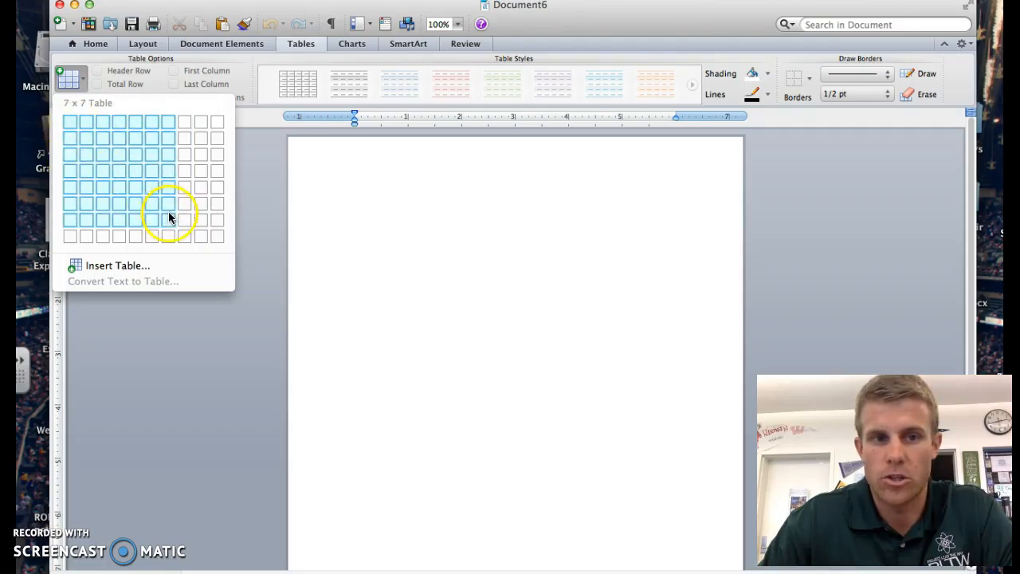
{"action": "left_click", "coordinate": [121, 172]}
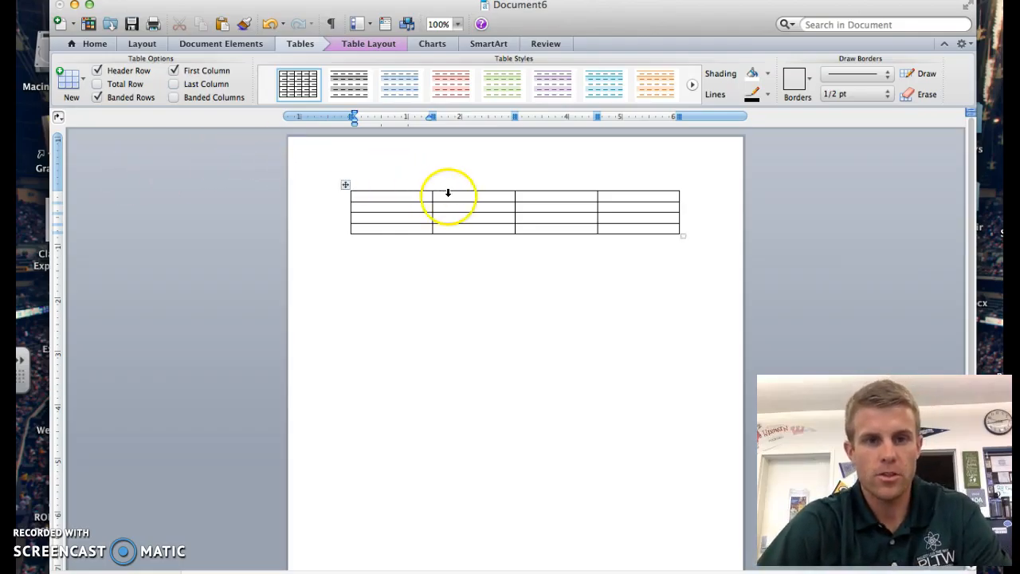
Label the first-column cells of the second to fourth rows Plant 1, Plant 2 and Plant 3.
{"action": "left_click", "coordinate": [391, 203]}
{"action": "left_click", "coordinate": [393, 207]}
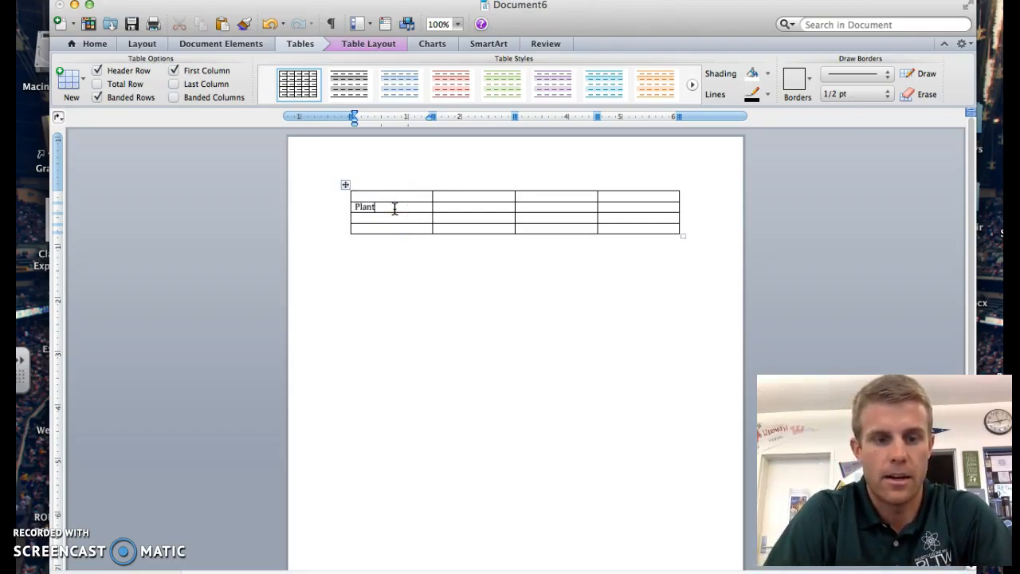
{"action": "left_click", "coordinate": [387, 220]}
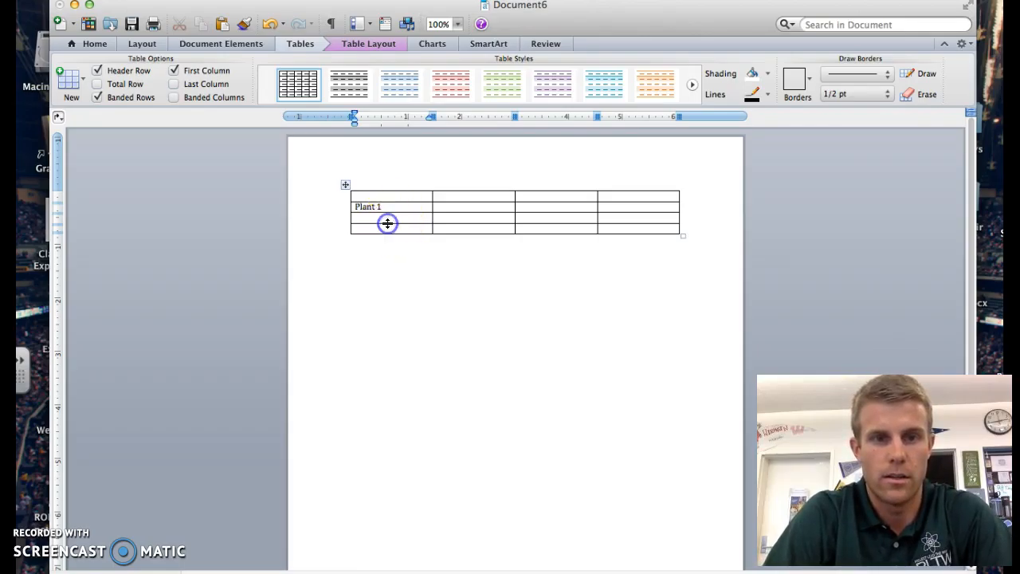
{"action": "type", "text": "Plant 2"}
{"action": "left_click", "coordinate": [381, 230]}
{"action": "type", "text": "Pla"}
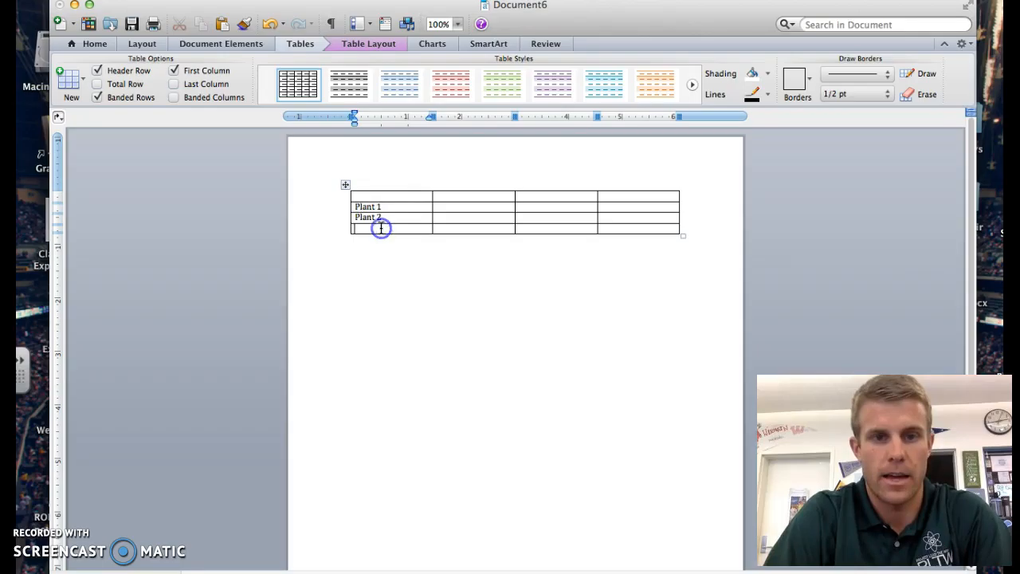
{"action": "type", "text": "nt 3"}
Enter the column headings Week 1, Week 2 and Week 3 in the table's first row, leaving the corner cell empty.
{"action": "left_click", "coordinate": [462, 200]}
{"action": "left_click", "coordinate": [516, 198]}
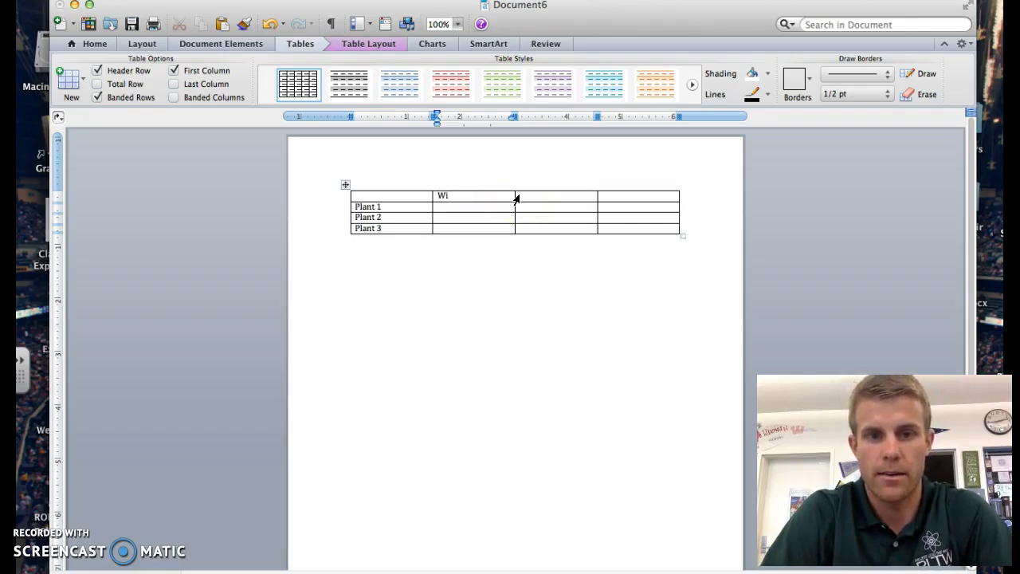
{"action": "left_click", "coordinate": [572, 199]}
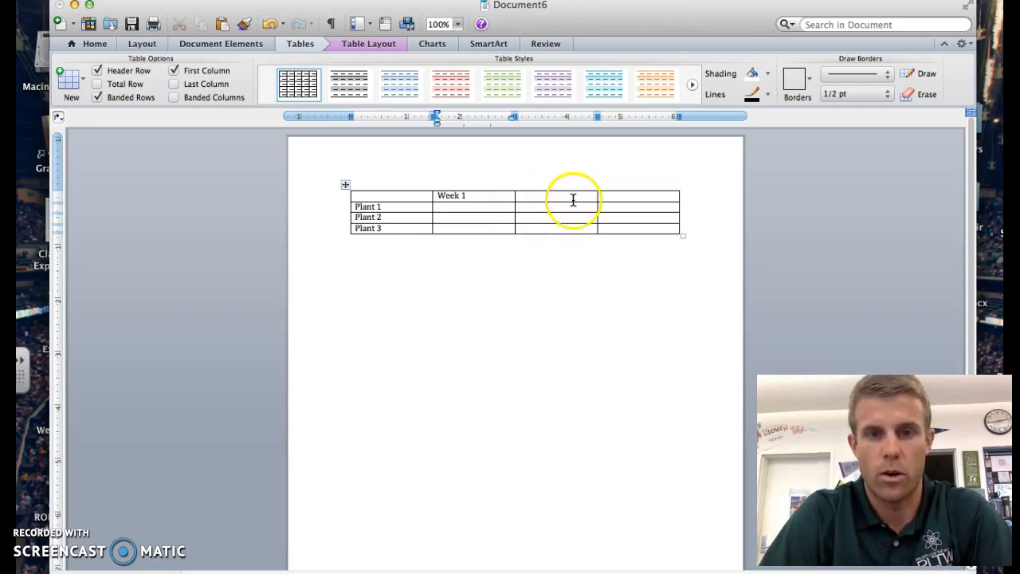
{"action": "type", "text": "Week"}
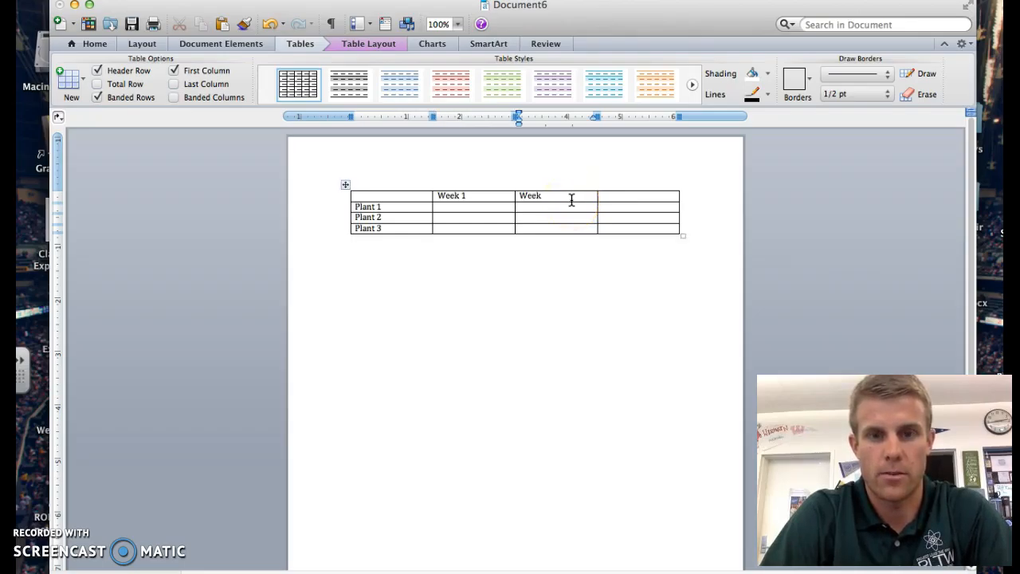
{"action": "type", "text": "2"}
{"action": "left_click", "coordinate": [596, 200]}
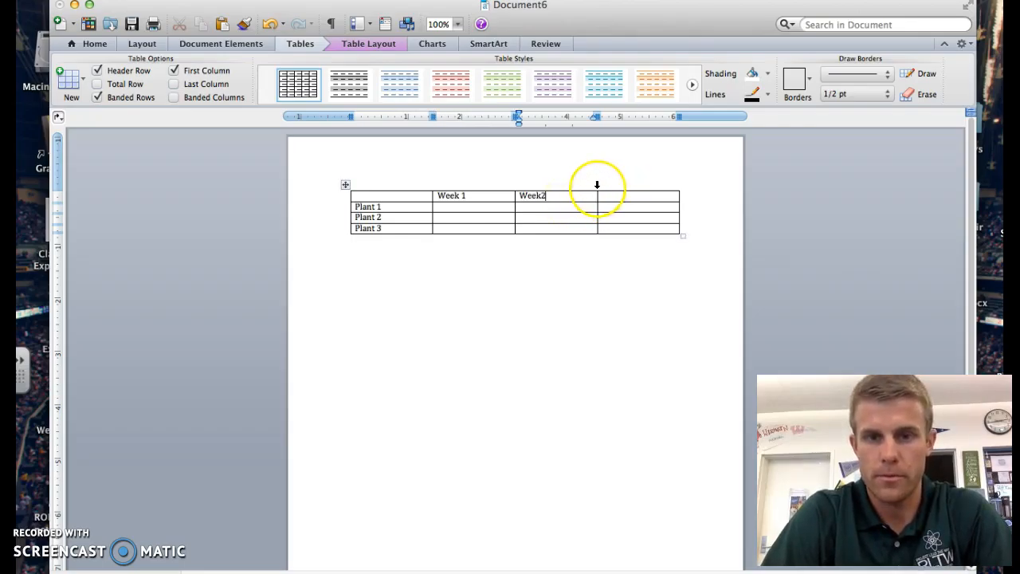
{"action": "type", "text": "2"}
{"action": "left_click", "coordinate": [638, 198]}
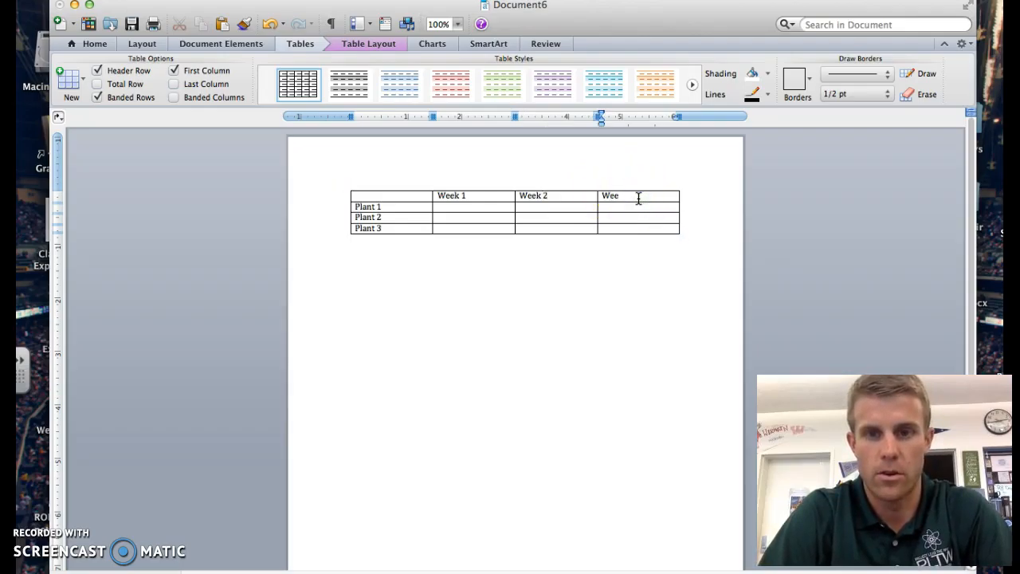
{"action": "left_click", "coordinate": [524, 199]}
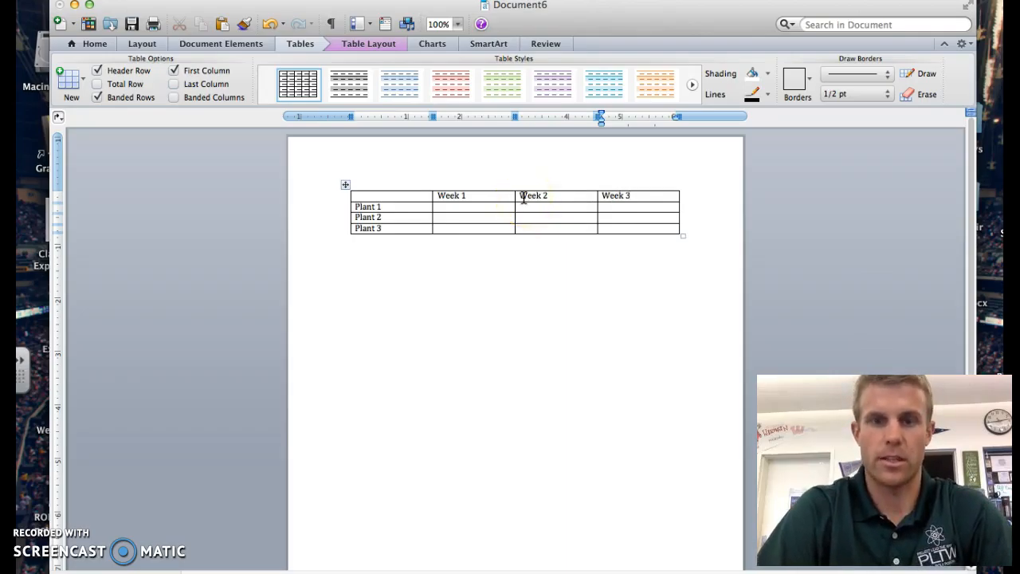
{"action": "left_click", "coordinate": [448, 204]}
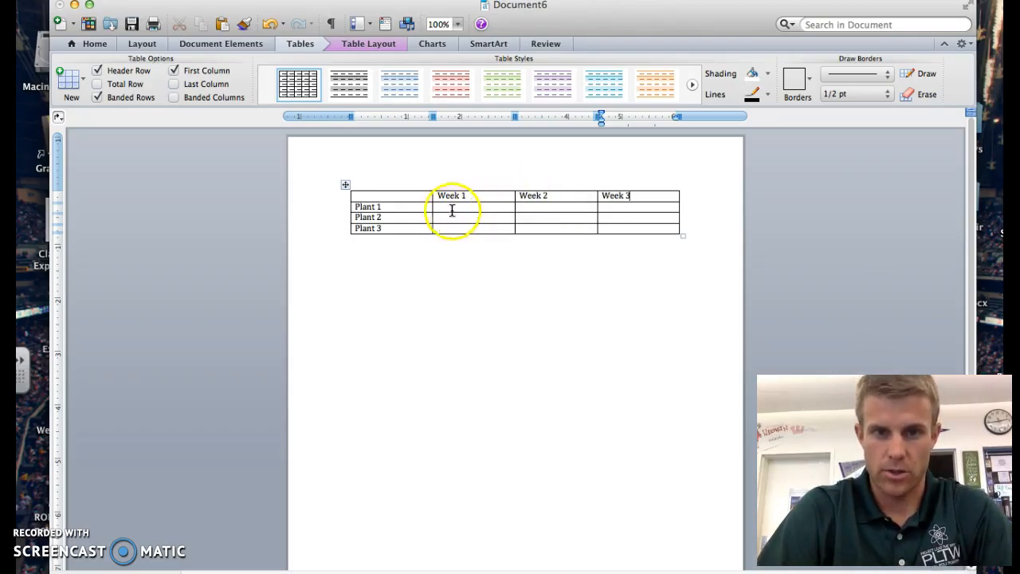
{"action": "left_click", "coordinate": [405, 199]}
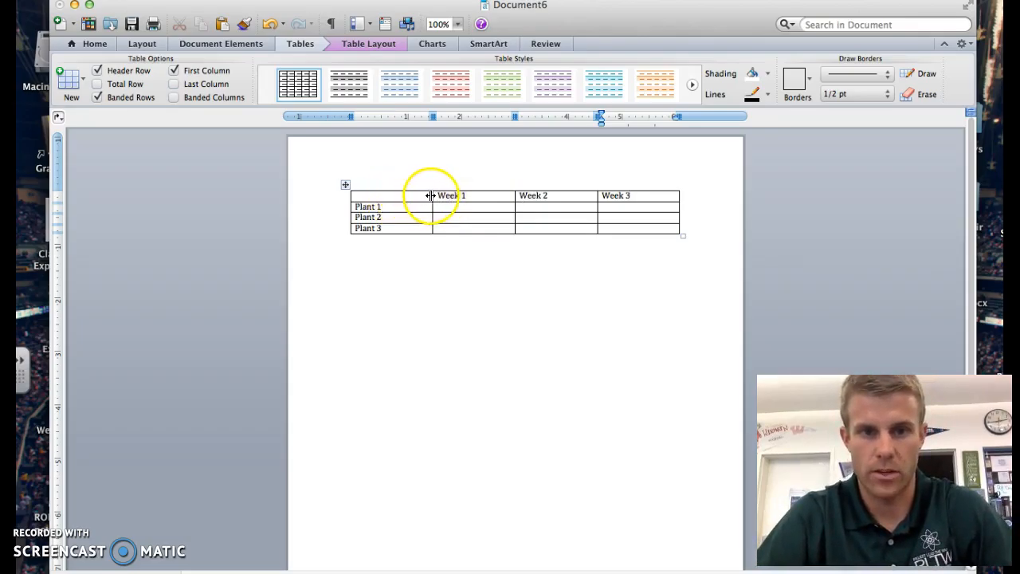
Center the text in all cells of the table.
{"action": "left_click_drag", "start_coordinate": [359, 200], "coordinate": [644, 228]}
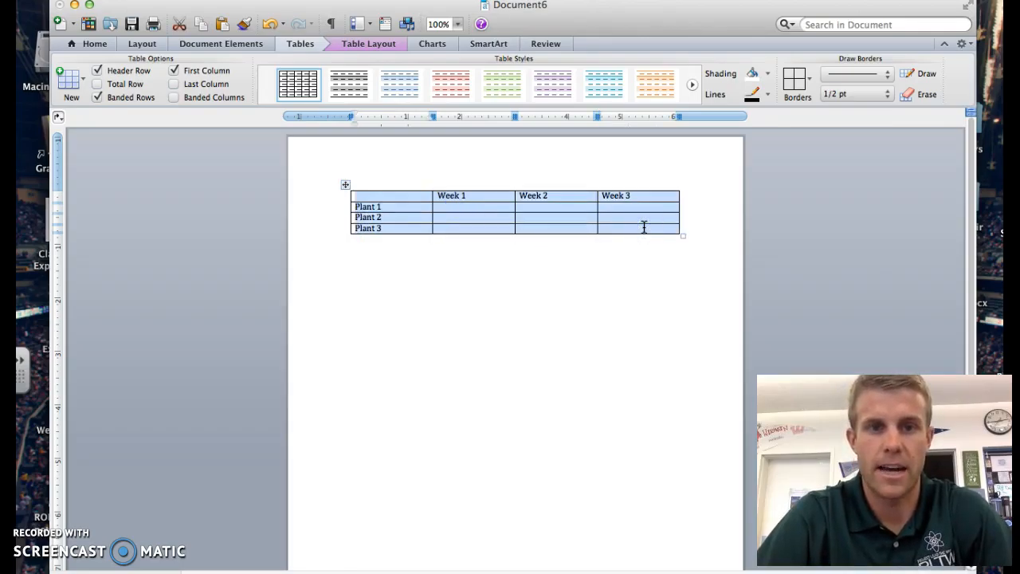
{"action": "left_click", "coordinate": [93, 45]}
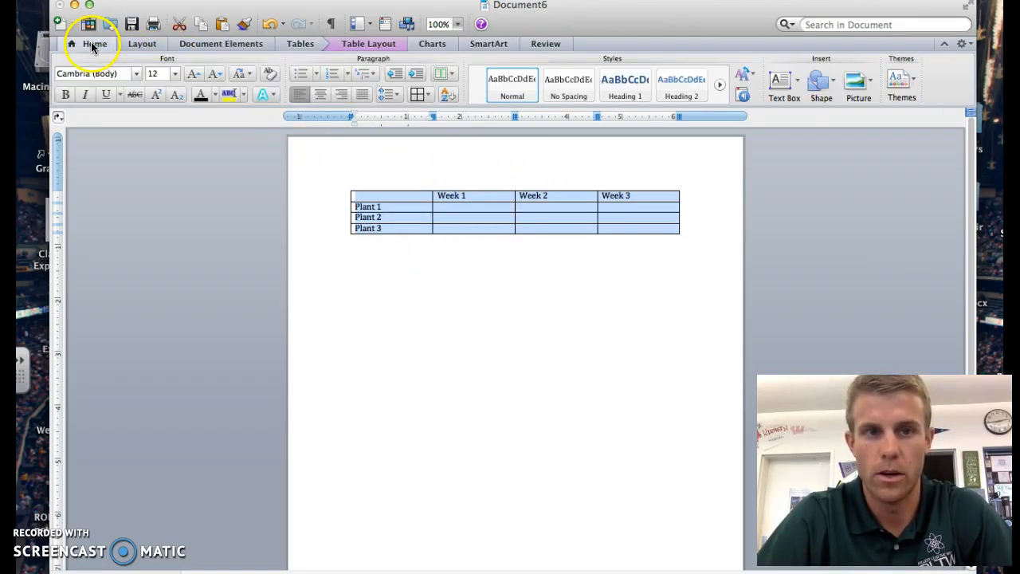
{"action": "left_click", "coordinate": [318, 94]}
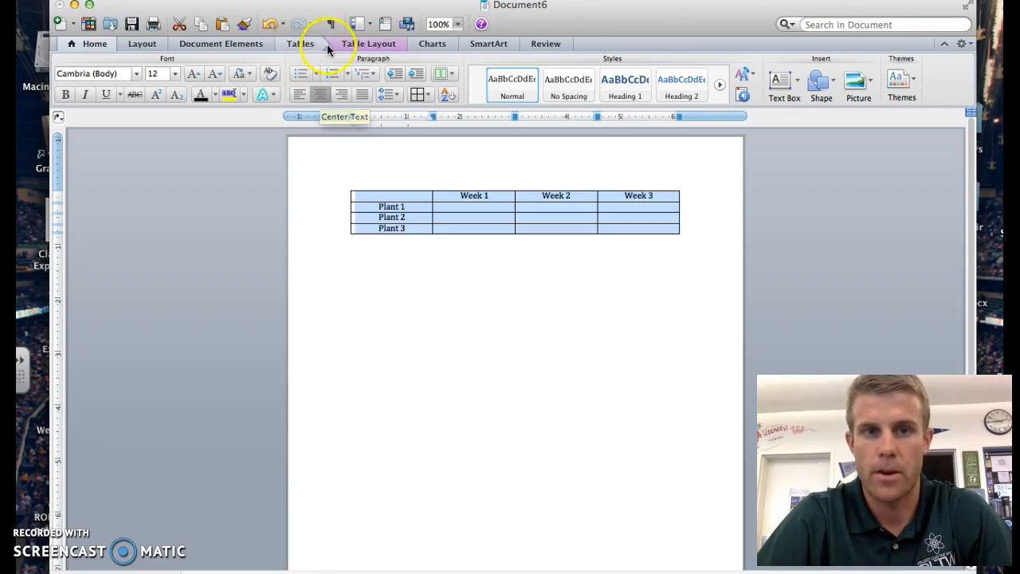
Fill in the Plant 1 row with 2 in, 4 in and 6 in for Weeks 1 to 3.
{"action": "left_click", "coordinate": [354, 45]}
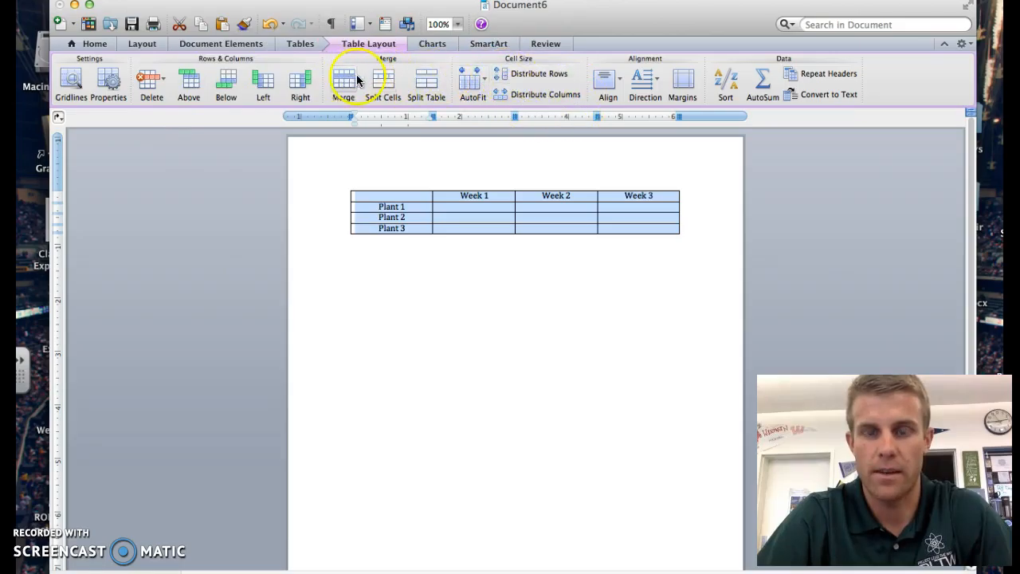
{"action": "left_click", "coordinate": [466, 212]}
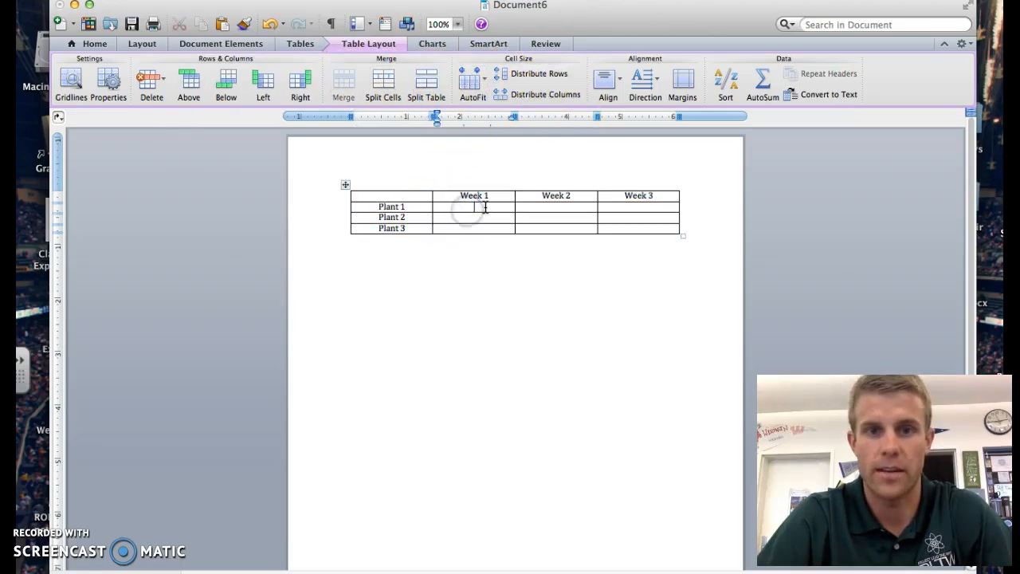
{"action": "left_click", "coordinate": [467, 212]}
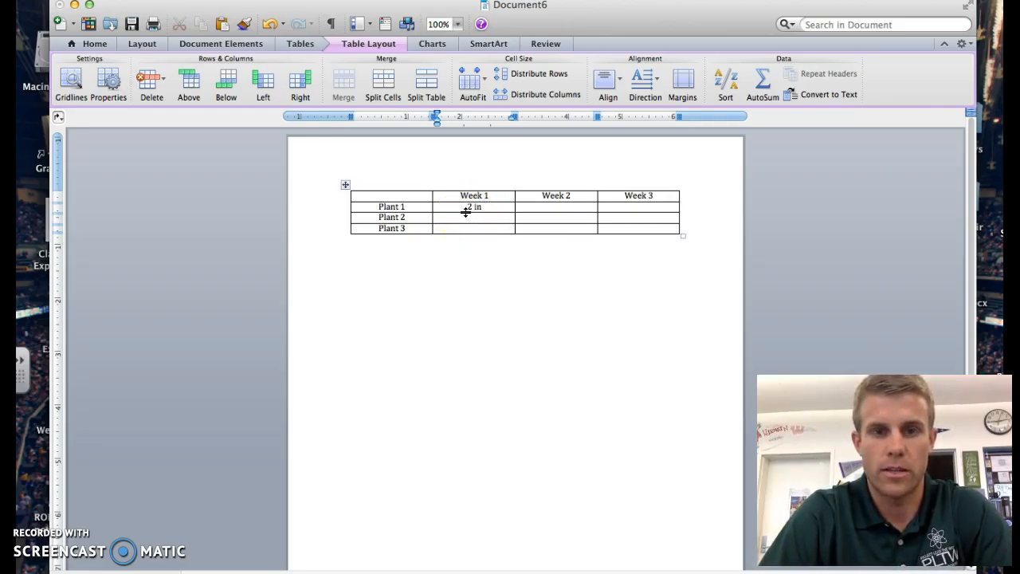
{"action": "type", "text": "2 in"}
{"action": "key", "text": "Tab"}
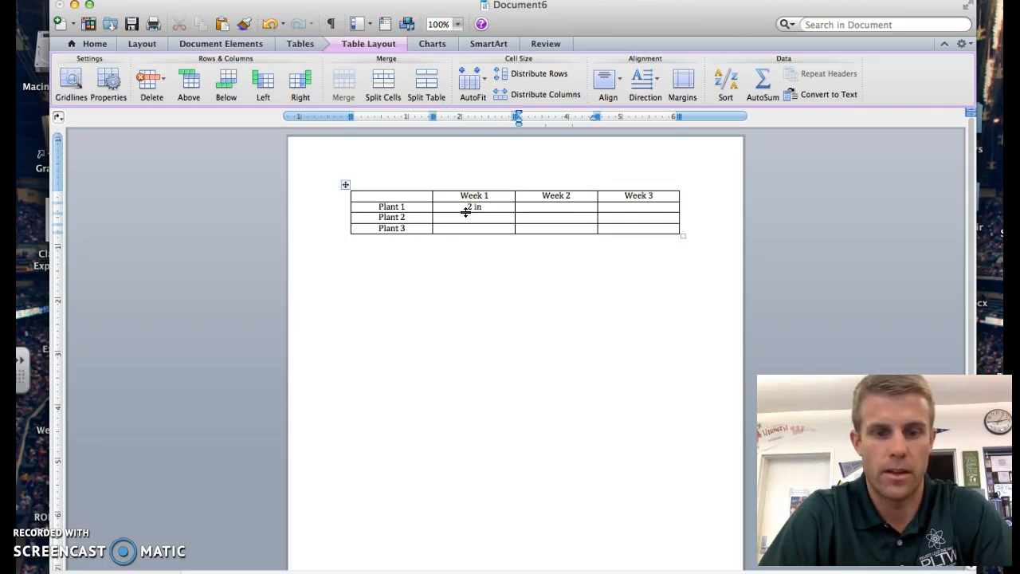
{"action": "key", "text": "Tab"}
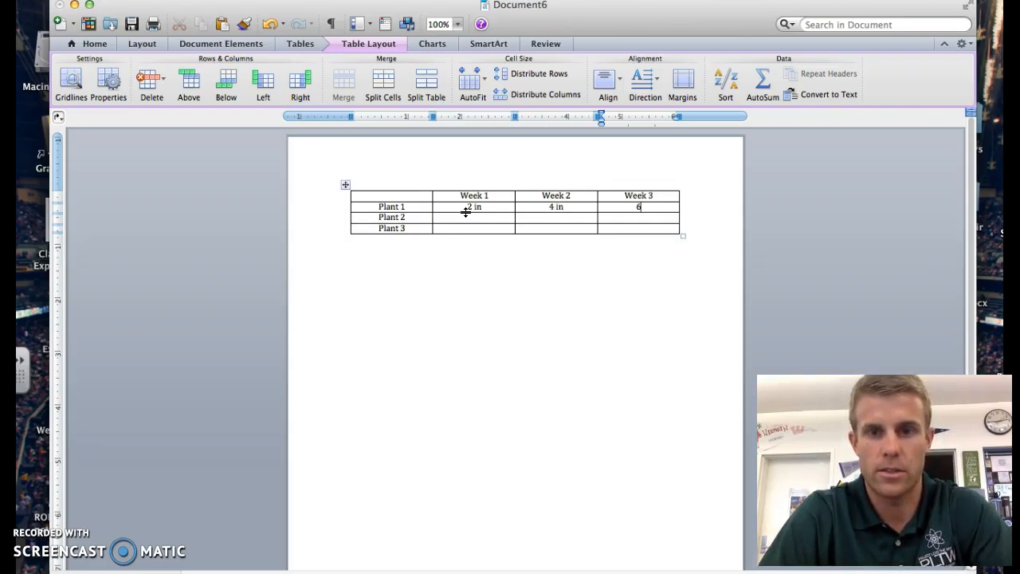
Fill in the Plant 2 row with 3, 4 and 5 for Weeks 1 to 3.
{"action": "left_click", "coordinate": [467, 219]}
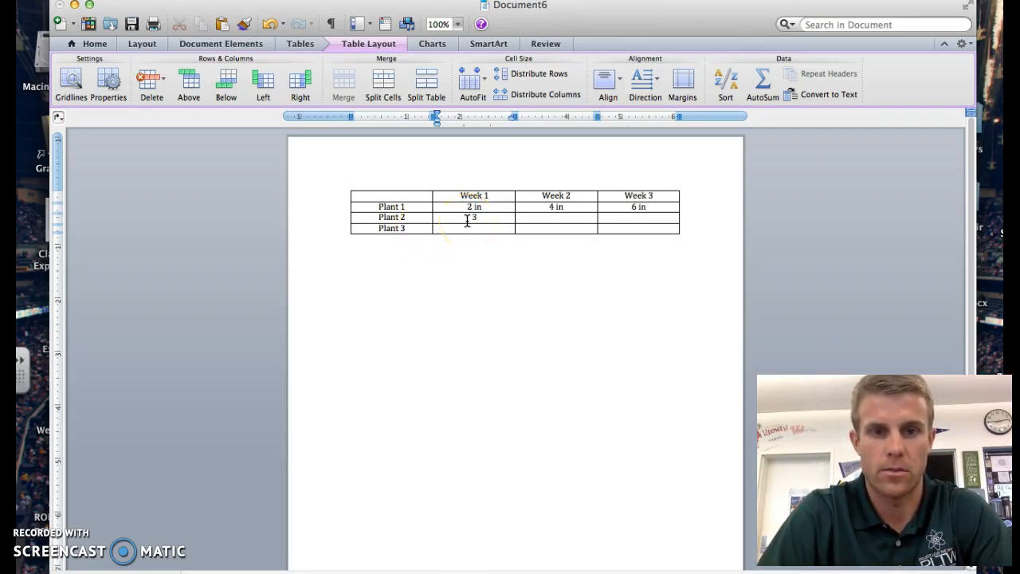
{"action": "key", "text": "Tab"}
{"action": "key", "text": "Tab"}
{"action": "type", "text": "5"}
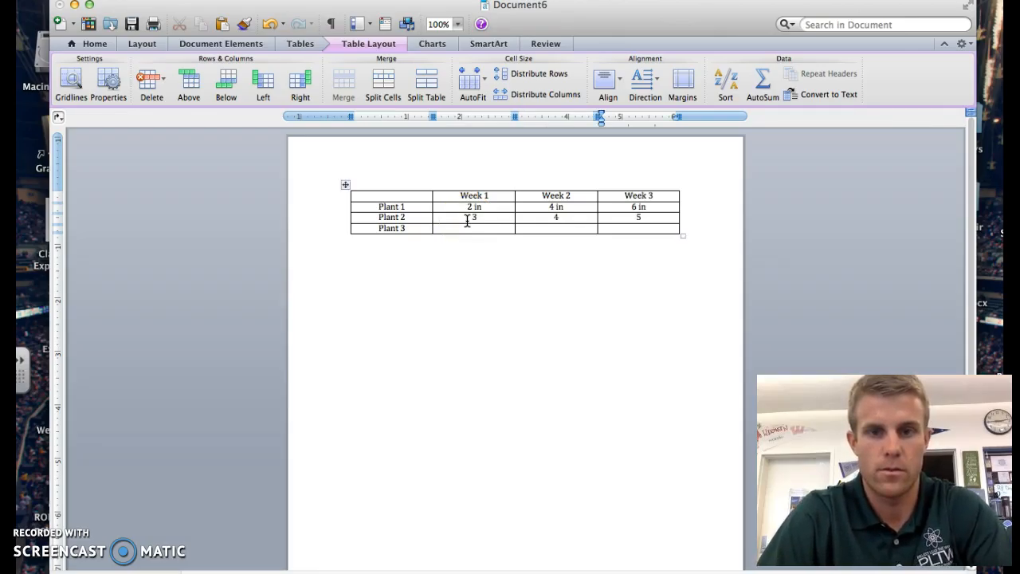
Fill in the Plant 3 row with 5, 7 and 11 for Weeks 1 to 3.
{"action": "left_click", "coordinate": [462, 229]}
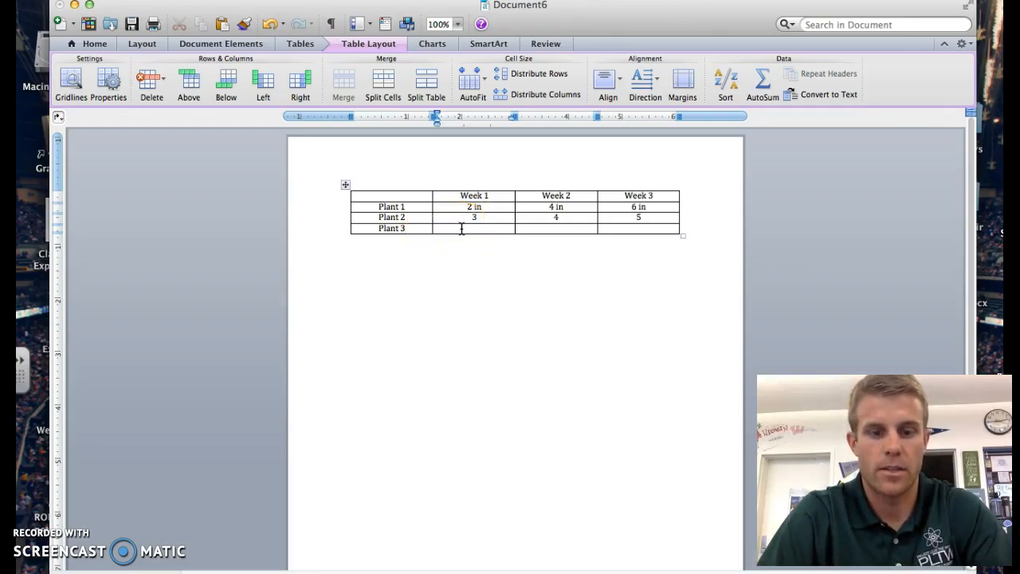
{"action": "type", "text": "5"}
{"action": "left_click", "coordinate": [553, 226]}
{"action": "type", "text": "7"}
{"action": "left_click", "coordinate": [629, 228]}
{"action": "type", "text": "11"}
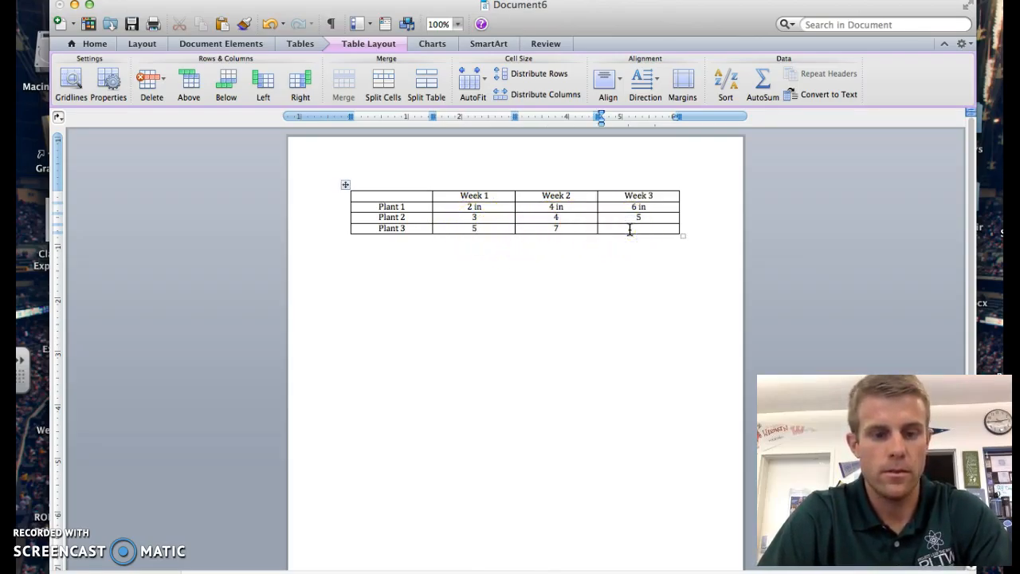
{"action": "key", "text": "Return"}
{"action": "key", "text": "BackSpace"}
{"action": "key", "text": "BackSpace"}
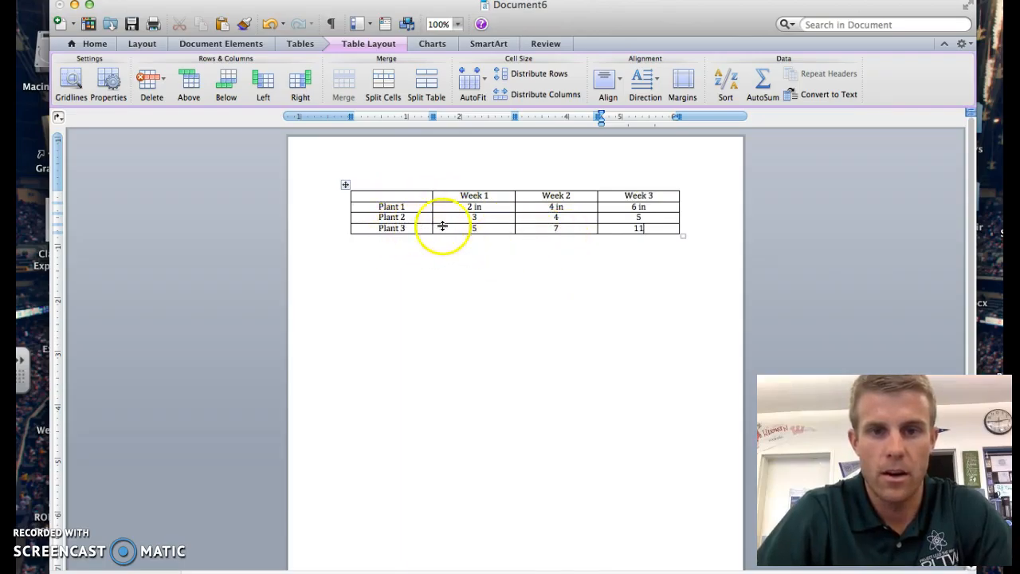
Add a new row below the Plant 3 row and label it Plant 4.
{"action": "left_click", "coordinate": [419, 229]}
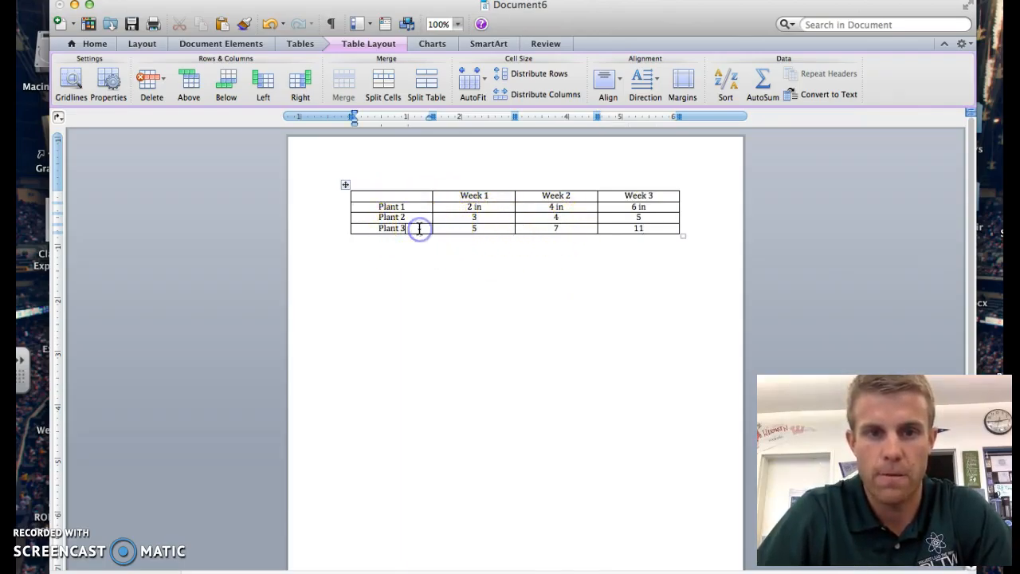
{"action": "left_click", "coordinate": [227, 82]}
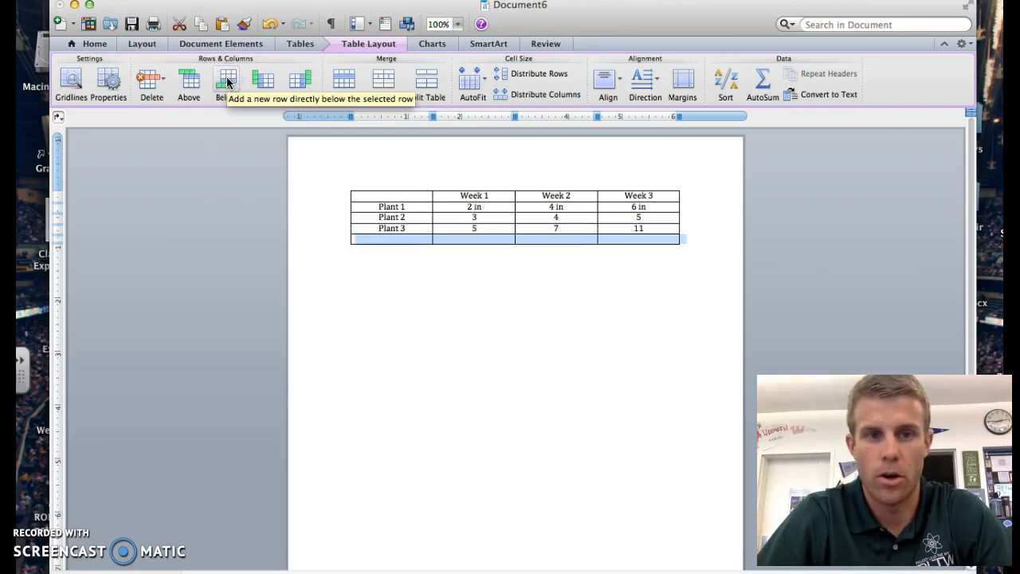
{"action": "left_click", "coordinate": [408, 236]}
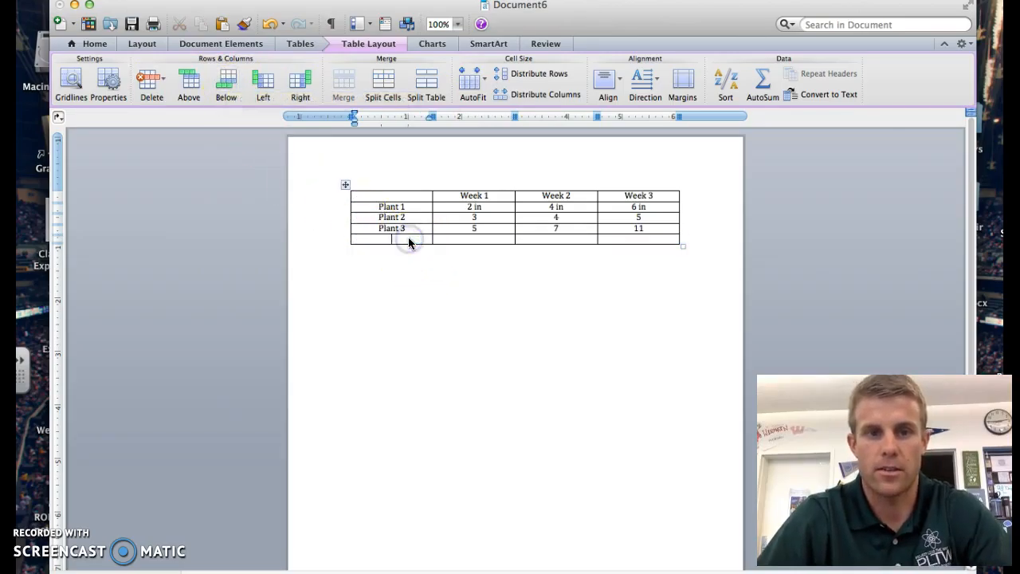
{"action": "type", "text": "Plant 4"}
{"action": "key", "text": "Tab"}
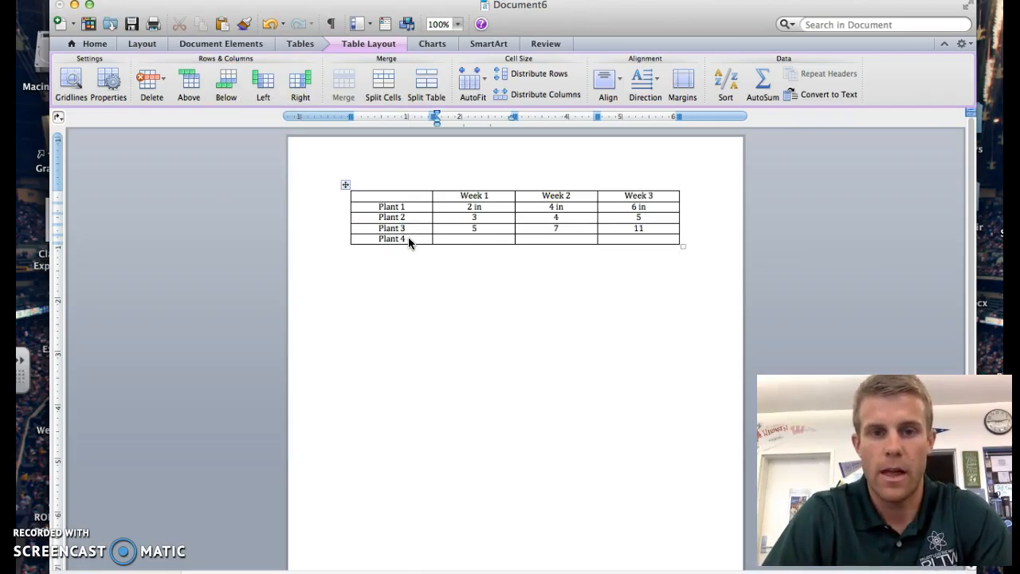
Fill in the Plant 4 row with 3, 5 and 6 for Weeks 1 to 3.
{"action": "type", "text": "3"}
{"action": "key", "text": "Tab"}
{"action": "type", "text": "5"}
{"action": "key", "text": "Tab"}
{"action": "type", "text": "6"}
{"action": "left_click", "coordinate": [283, 243]}
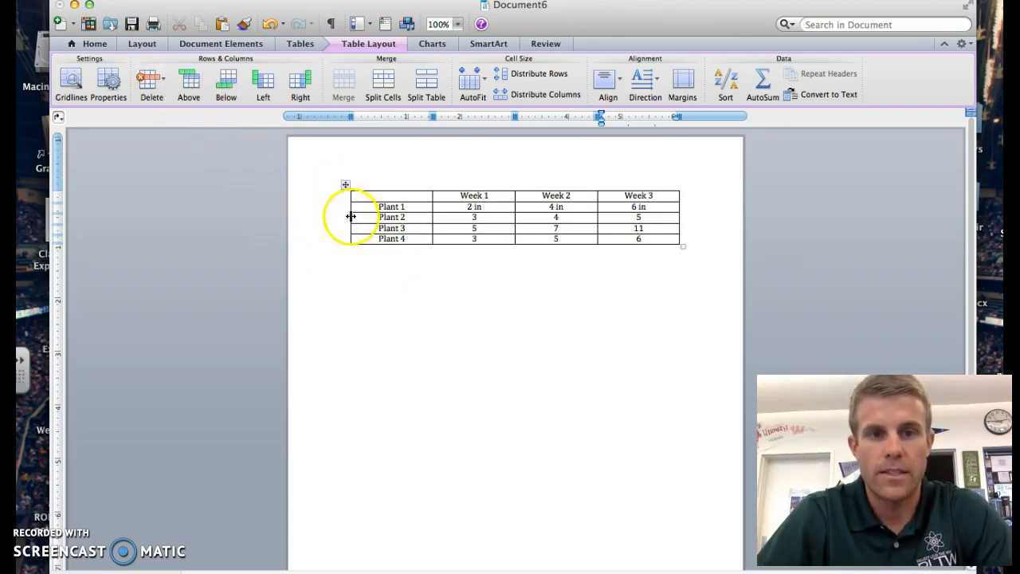
Delete the Plant 2 row from the table and undo the deletion.
{"action": "left_click_drag", "start_coordinate": [368, 217], "coordinate": [642, 218]}
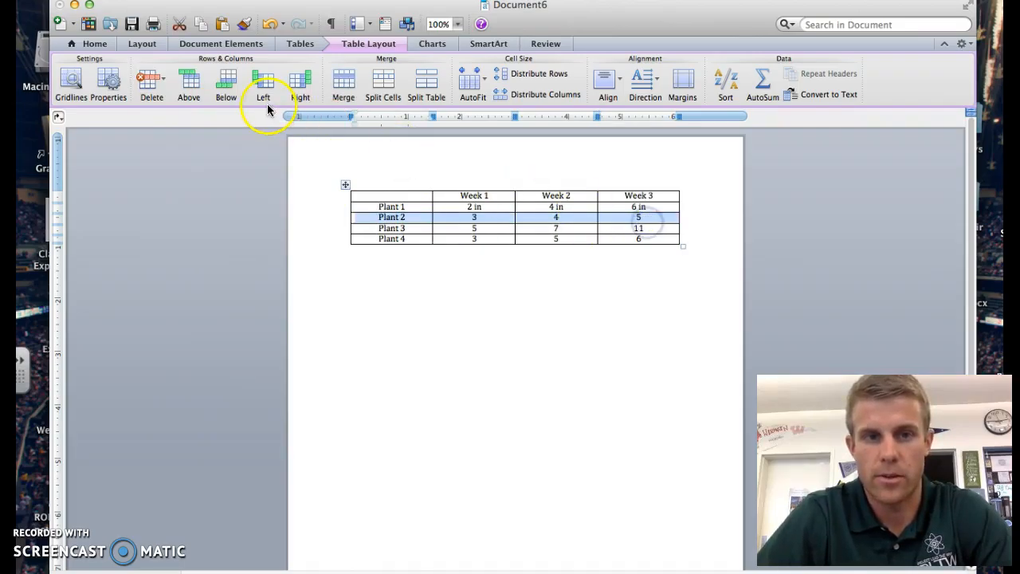
{"action": "left_click", "coordinate": [151, 84]}
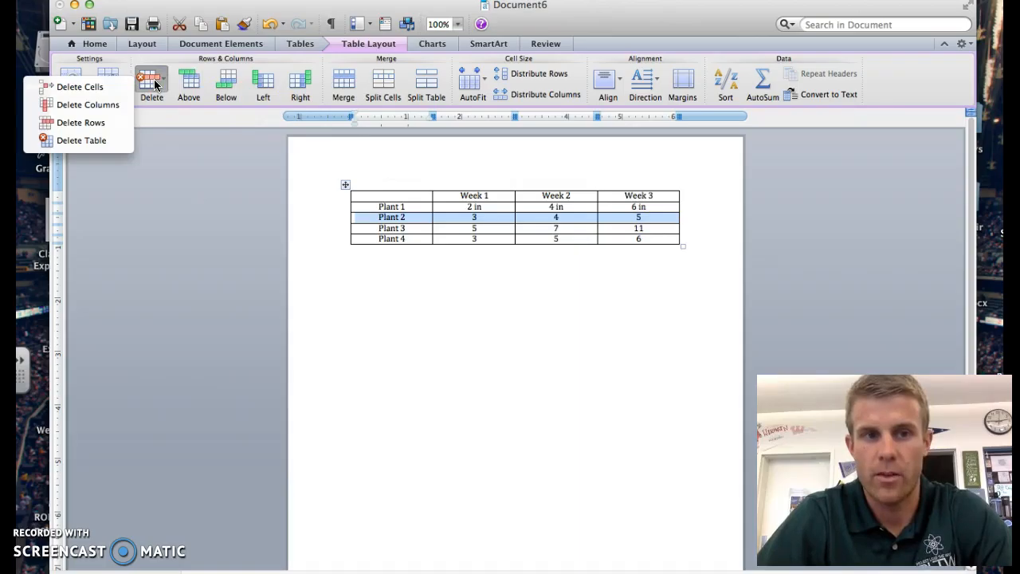
{"action": "left_click", "coordinate": [95, 125]}
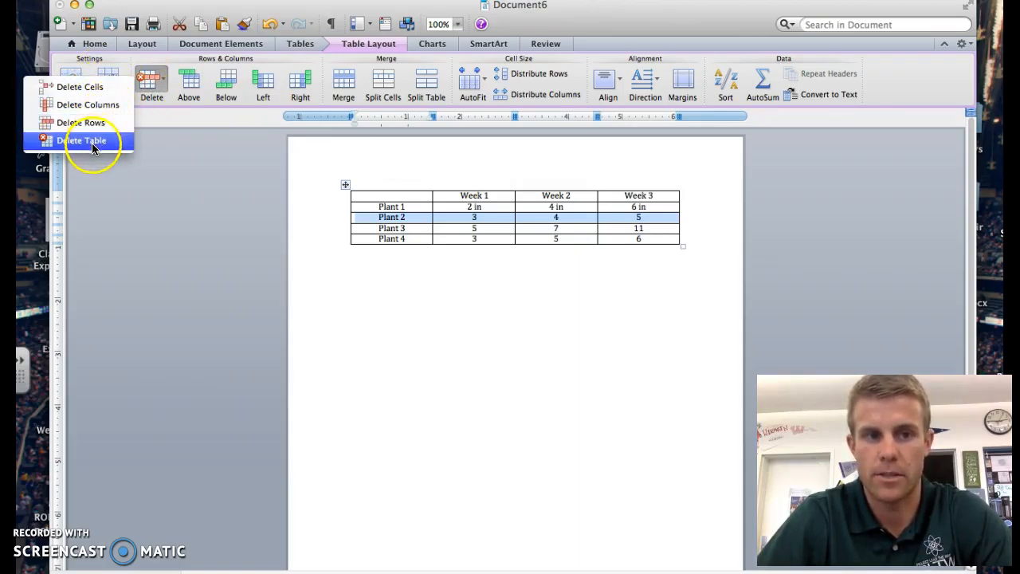
{"action": "left_click", "coordinate": [98, 122]}
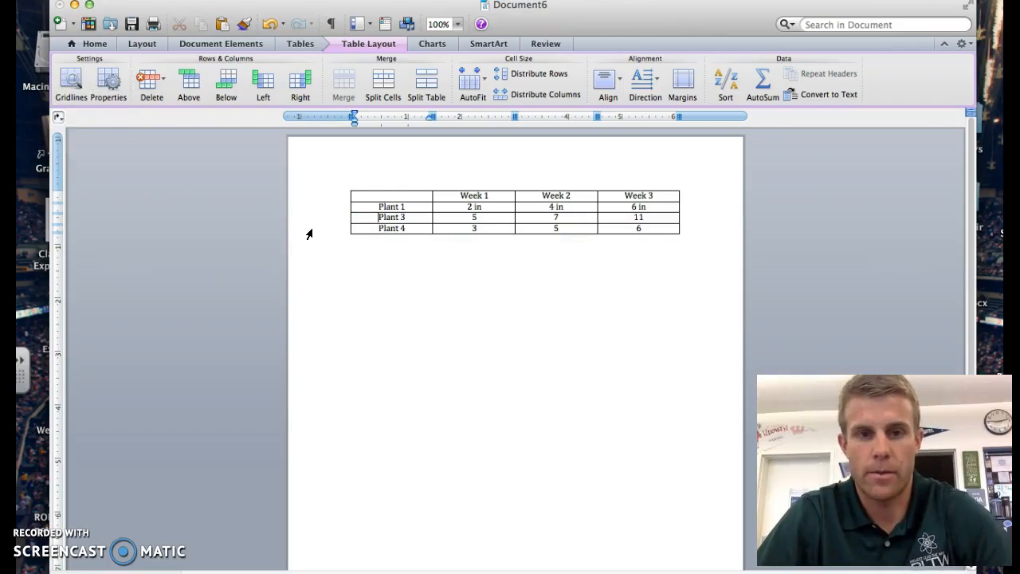
{"action": "key", "text": "super+z"}
{"action": "left_click", "coordinate": [474, 330]}
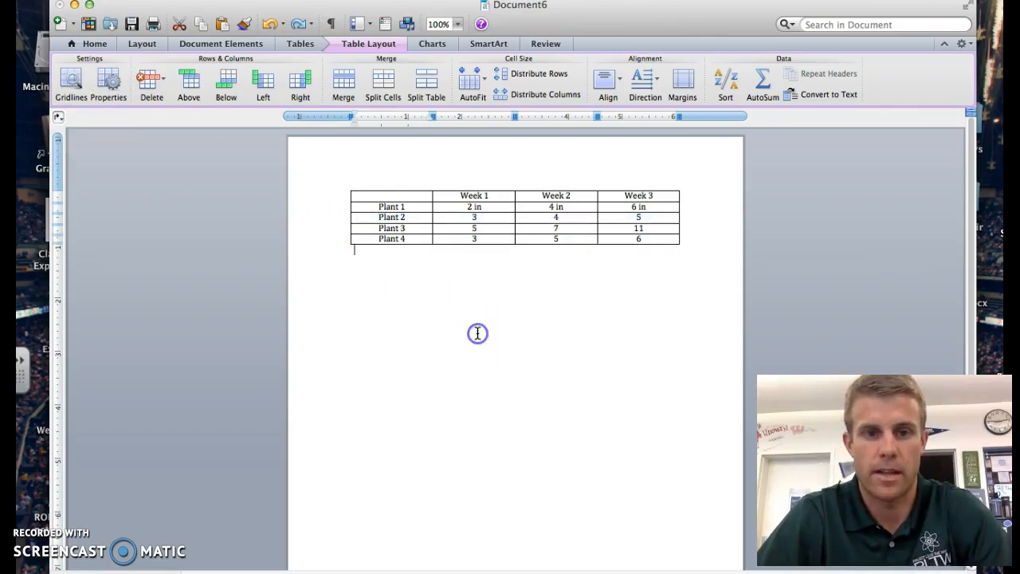
{"action": "left_click", "coordinate": [308, 42]}
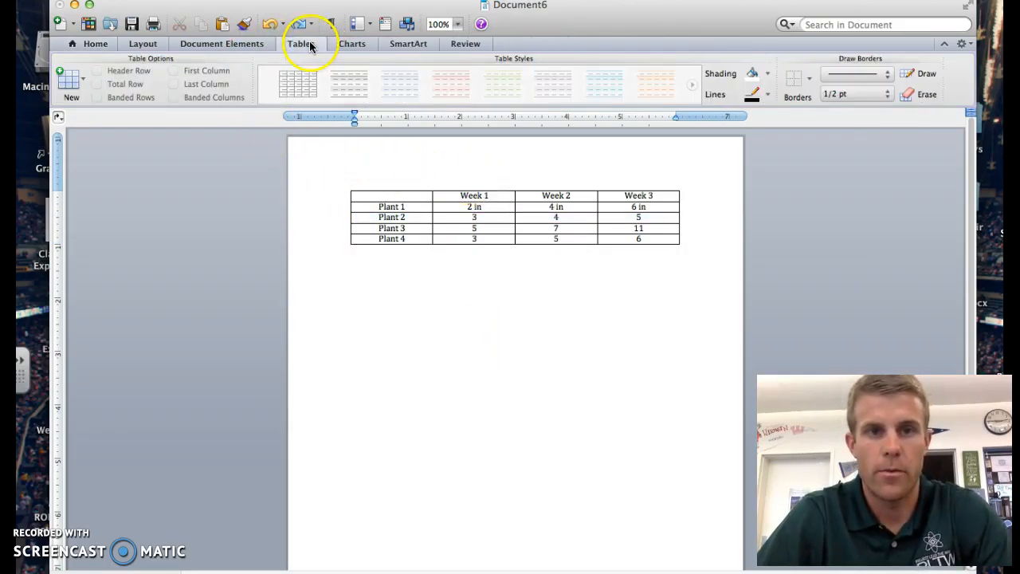
{"action": "left_click", "coordinate": [455, 216]}
{"action": "left_click", "coordinate": [344, 186]}
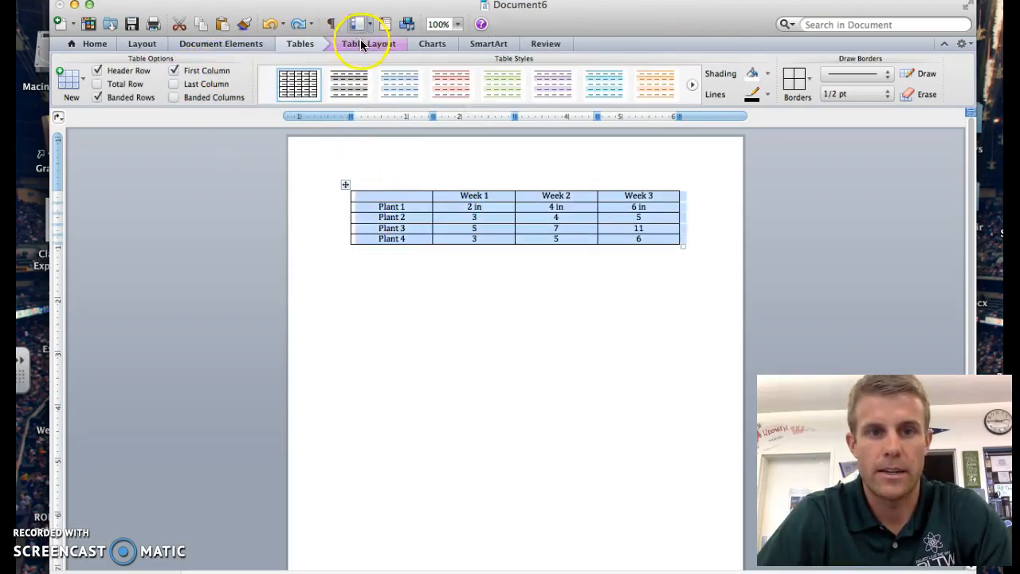
{"action": "left_click", "coordinate": [362, 43]}
Enlarge the whole table to about 6.4 inches wide and 3 inches tall, making its rows and columns bigger.
{"action": "left_click", "coordinate": [425, 155]}
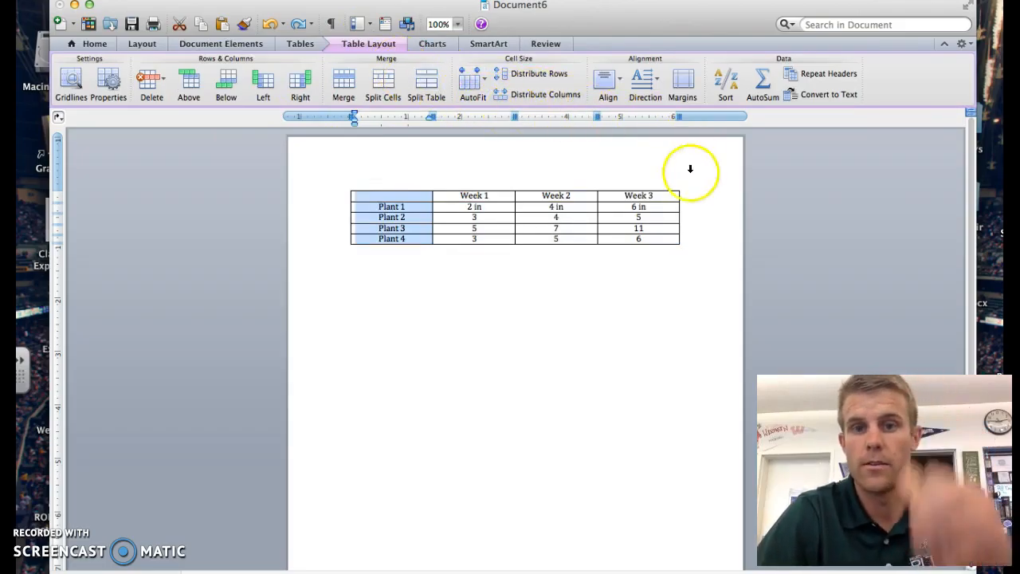
{"action": "left_click", "coordinate": [433, 215]}
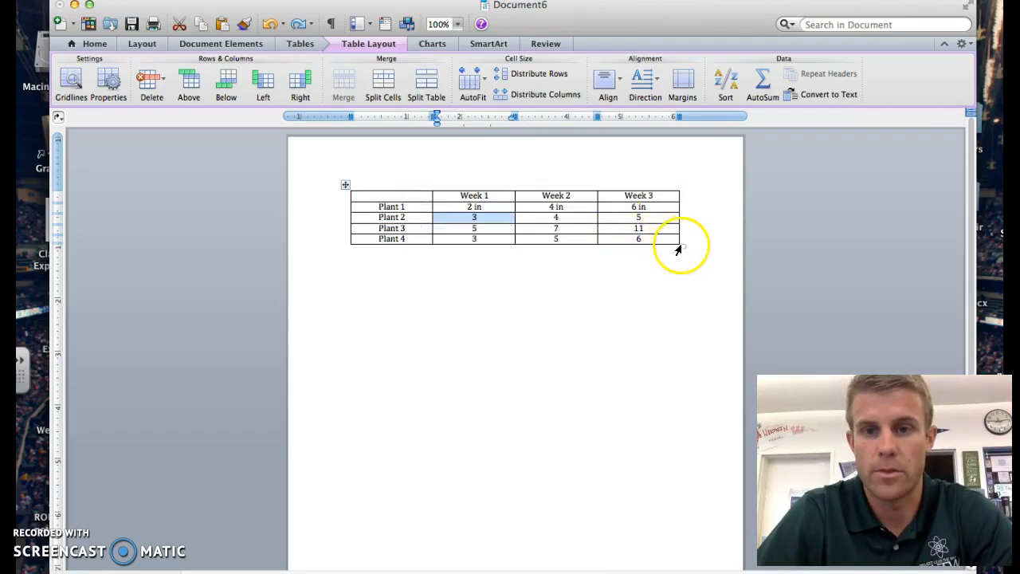
{"action": "left_click_drag", "start_coordinate": [678, 246], "coordinate": [695, 360]}
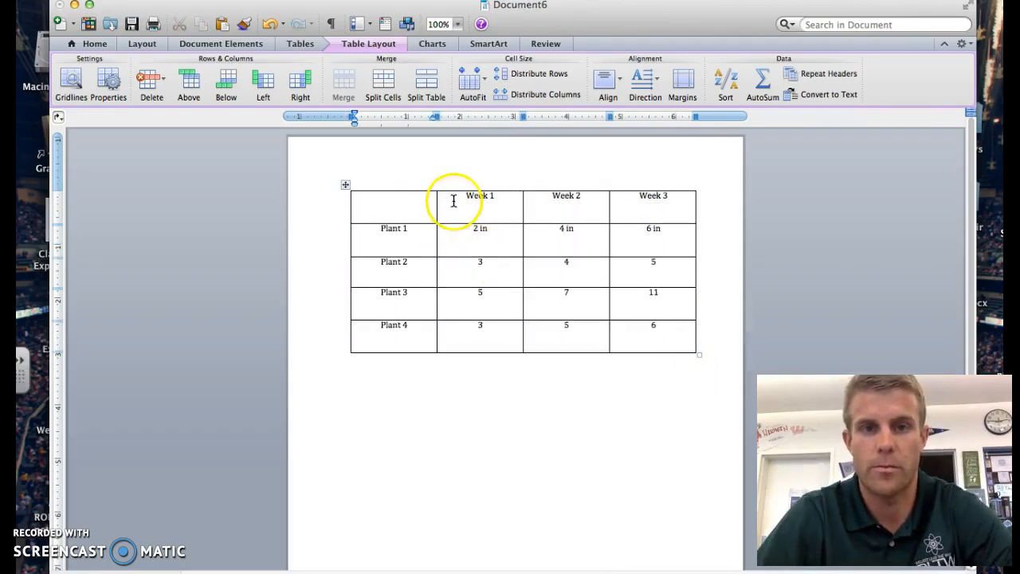
Make the text in all table cells bold and increase its font size to 18.
{"action": "left_click_drag", "start_coordinate": [410, 199], "coordinate": [668, 343]}
{"action": "left_click", "coordinate": [94, 44]}
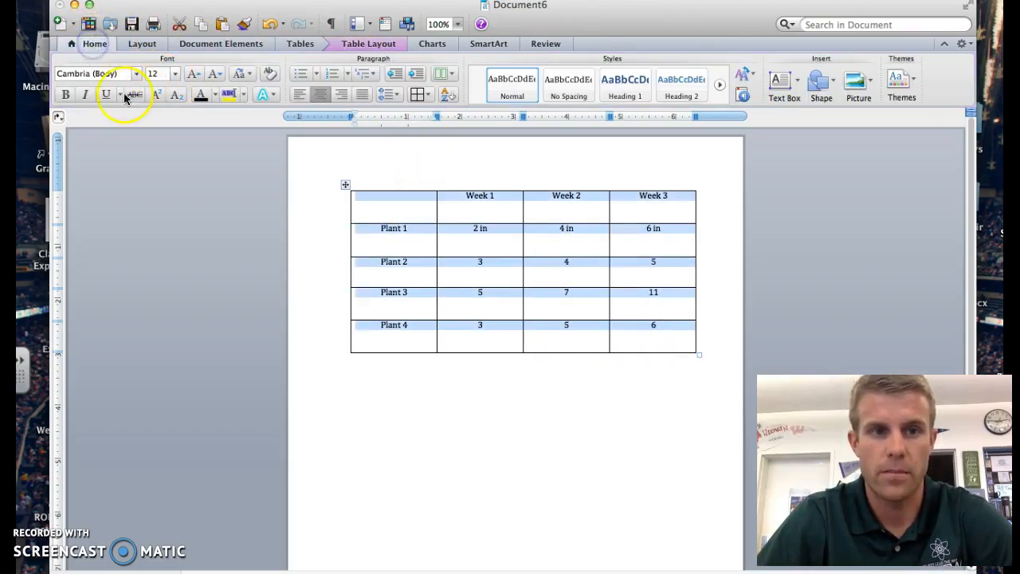
{"action": "left_click", "coordinate": [66, 99]}
{"action": "left_click", "coordinate": [191, 76]}
{"action": "left_click", "coordinate": [191, 75]}
{"action": "left_click", "coordinate": [191, 76]}
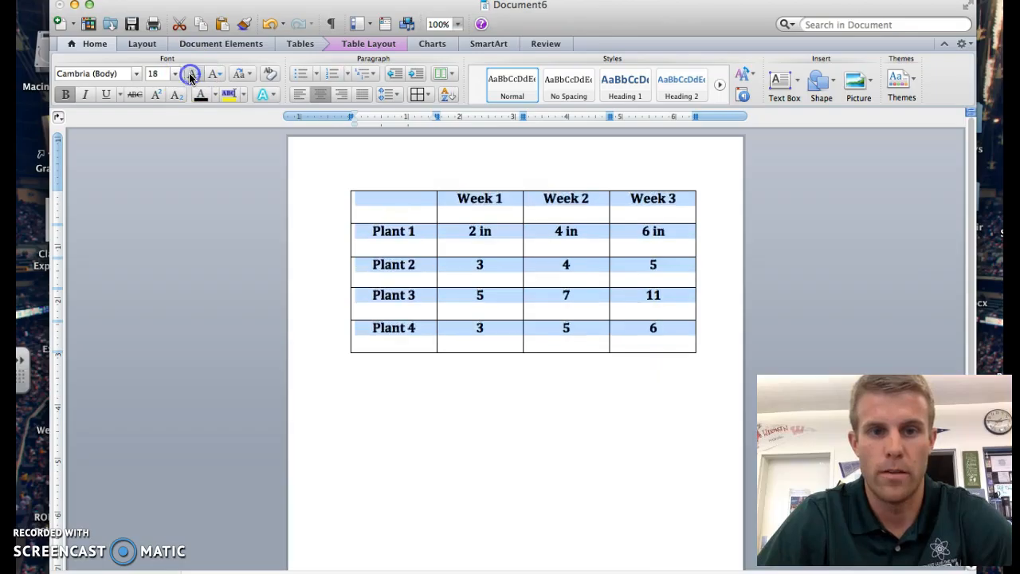
Align the text of all table cells to Center, both horizontally and vertically.
{"action": "left_click", "coordinate": [373, 47]}
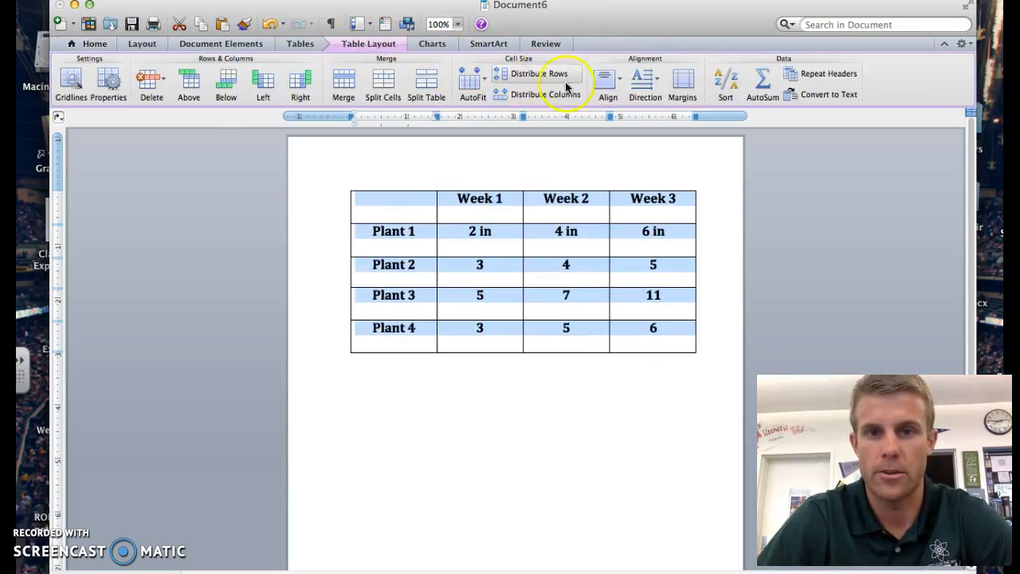
{"action": "left_click", "coordinate": [610, 83]}
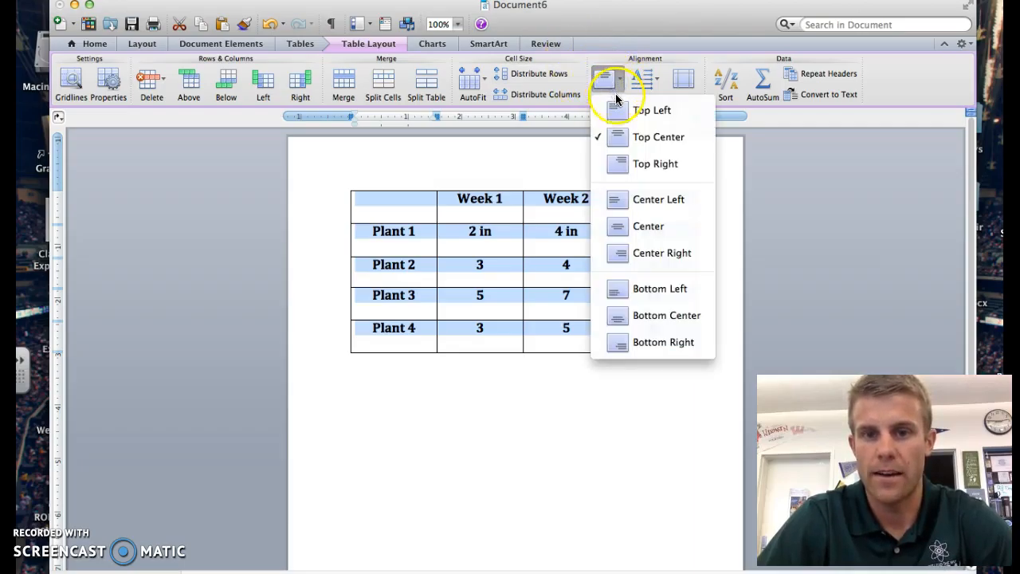
{"action": "left_click", "coordinate": [650, 229]}
{"action": "left_click", "coordinate": [623, 371]}
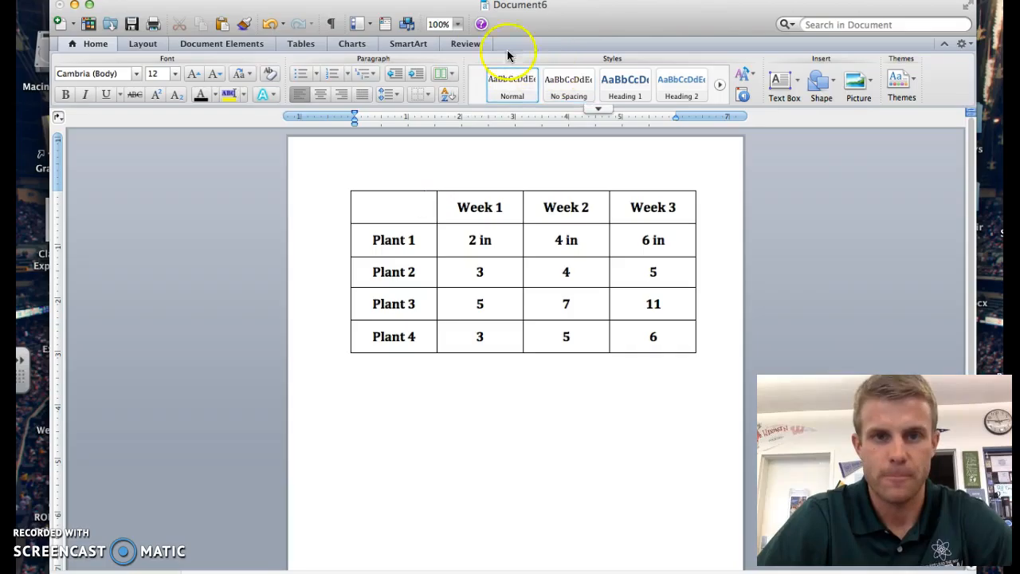
{"action": "left_click", "coordinate": [290, 43]}
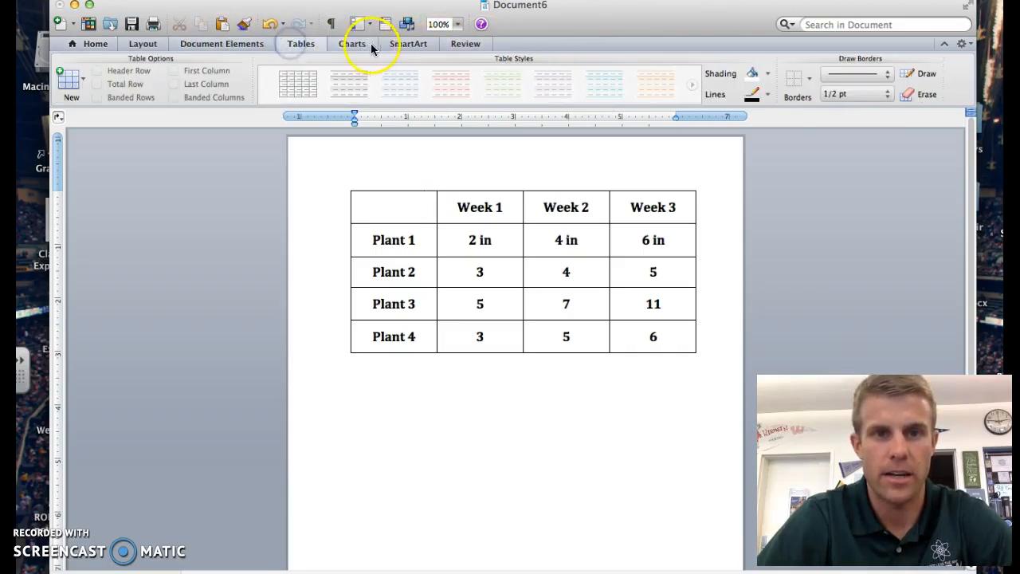
{"action": "left_click", "coordinate": [398, 214]}
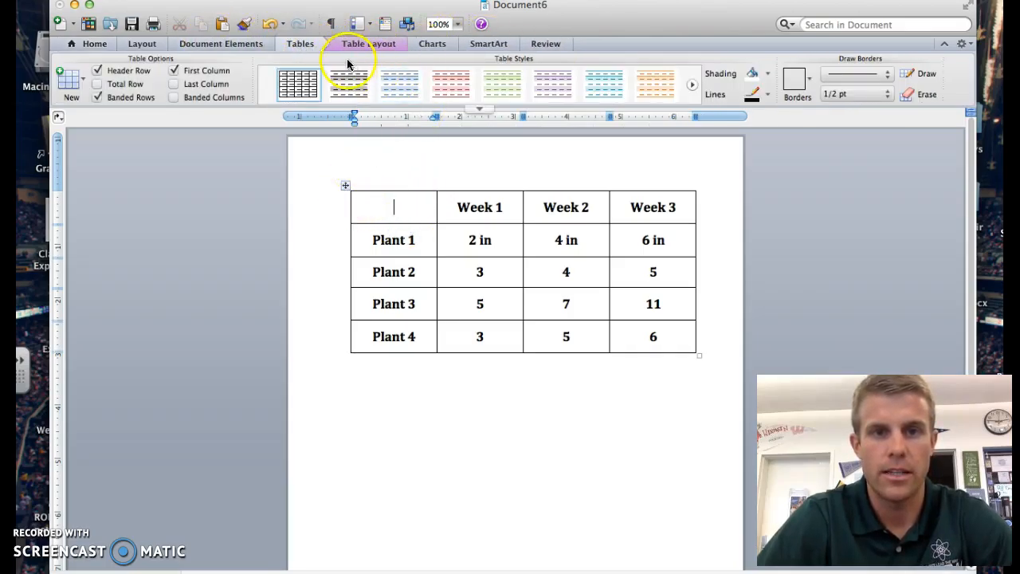
{"action": "left_click", "coordinate": [368, 42]}
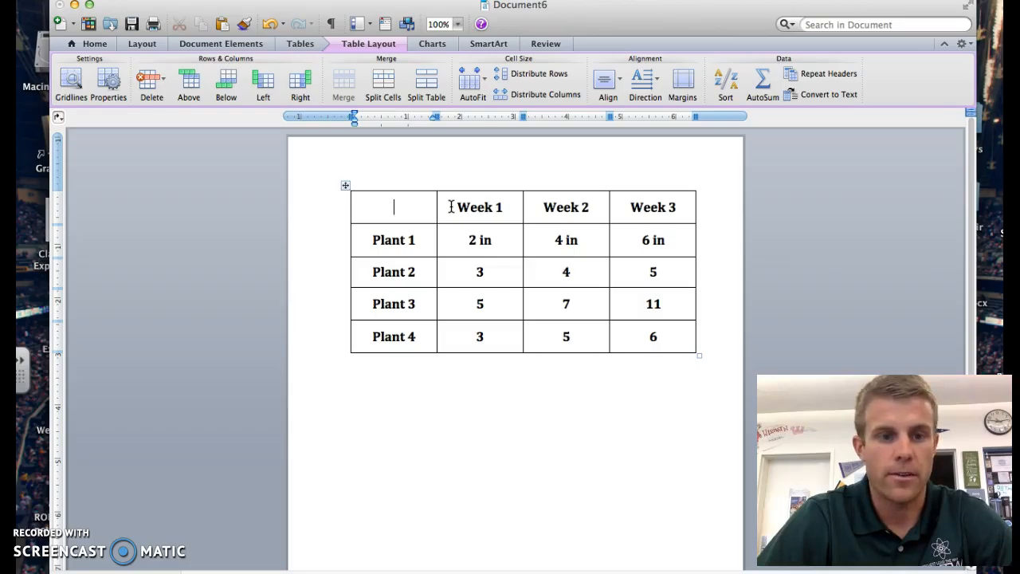
{"action": "left_click", "coordinate": [414, 197]}
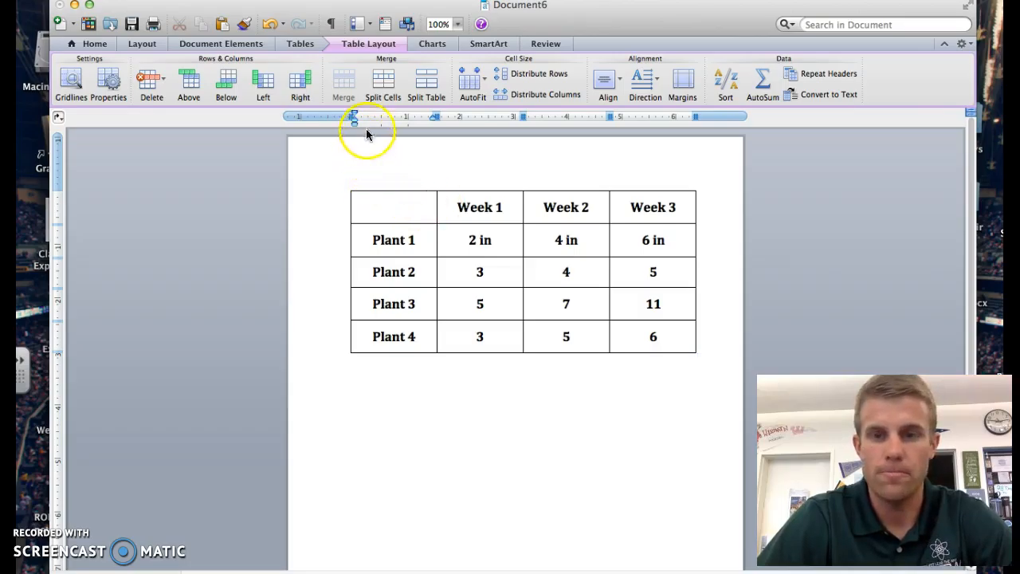